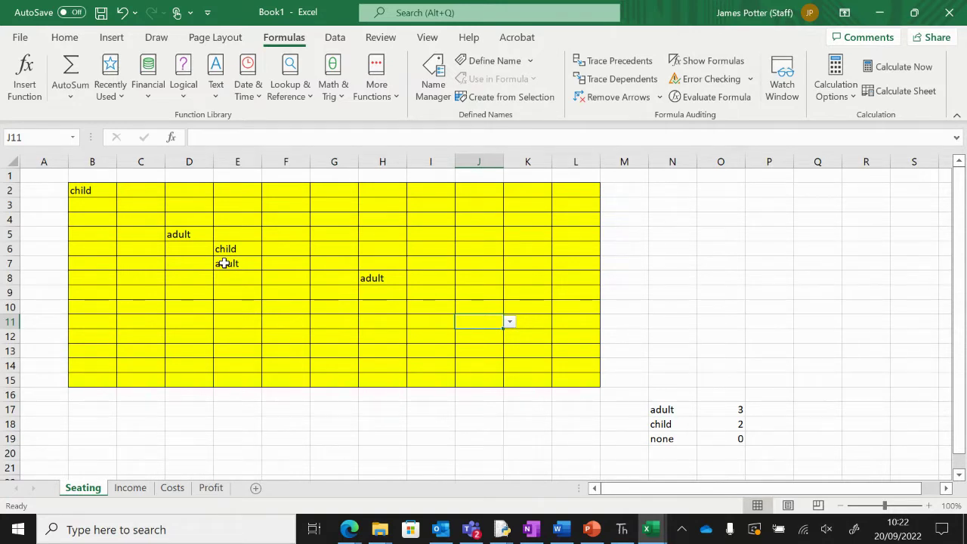
Step: Open seat G5's ticket dropdown, close it without choosing, and select C17:K19
{"action": "left_click", "coordinate": [338, 234]}
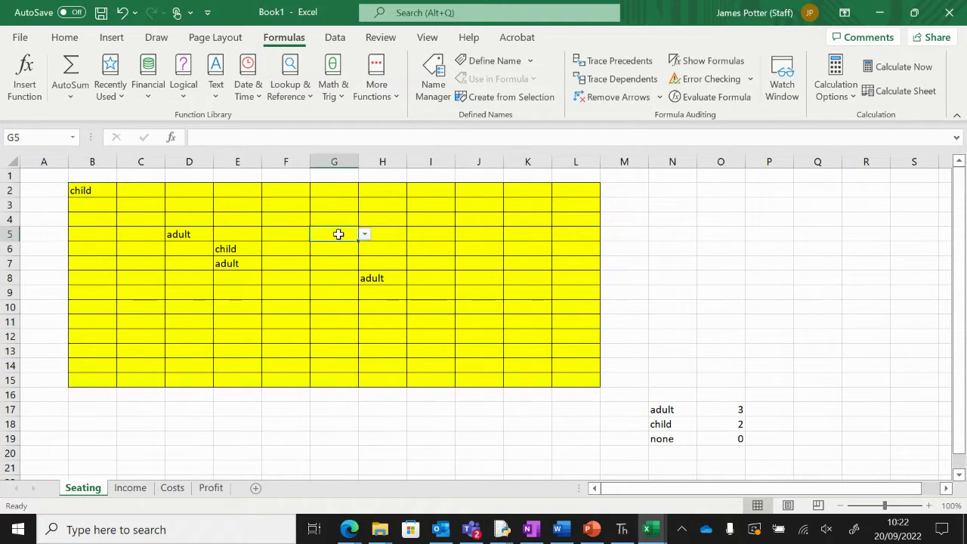
{"action": "left_click", "coordinate": [364, 234]}
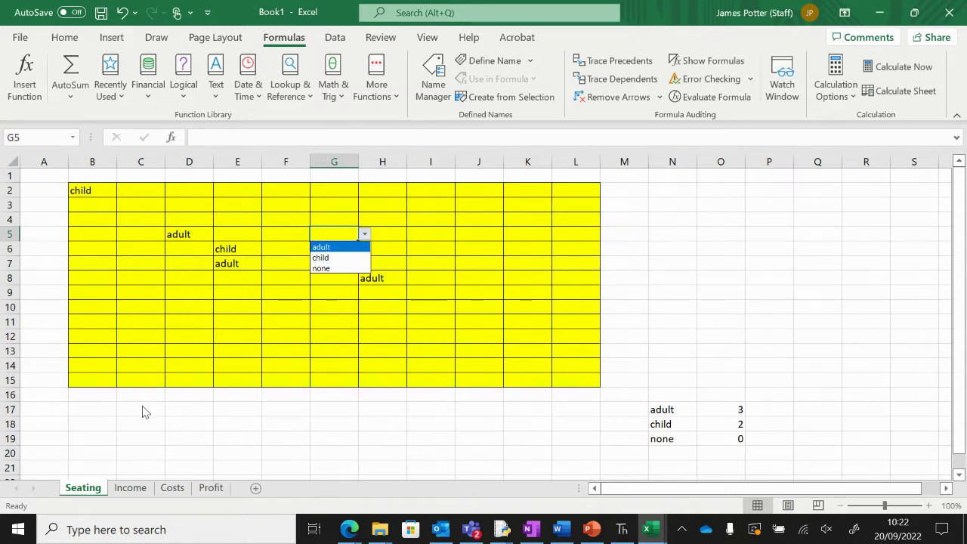
{"action": "key", "text": "Escape"}
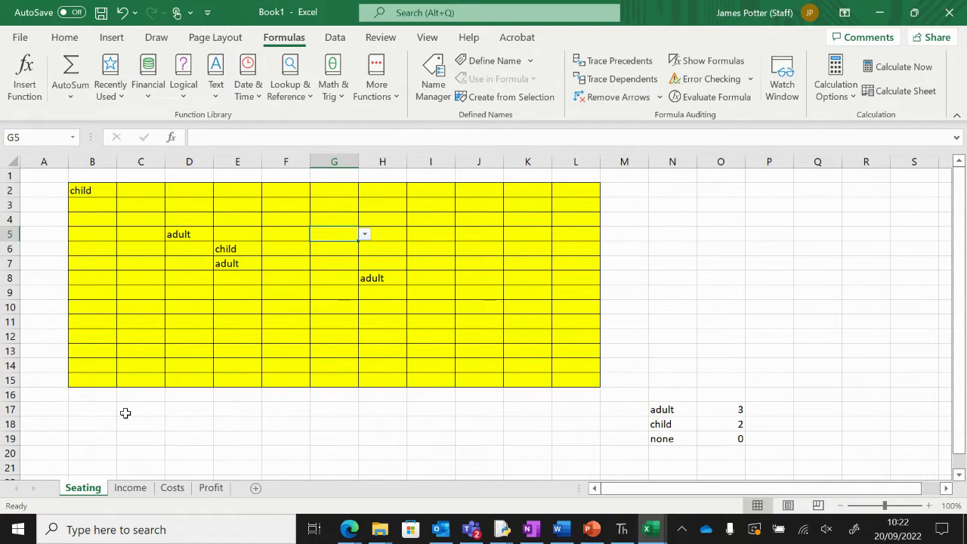
{"action": "left_click_drag", "start_coordinate": [126, 410], "coordinate": [520, 434]}
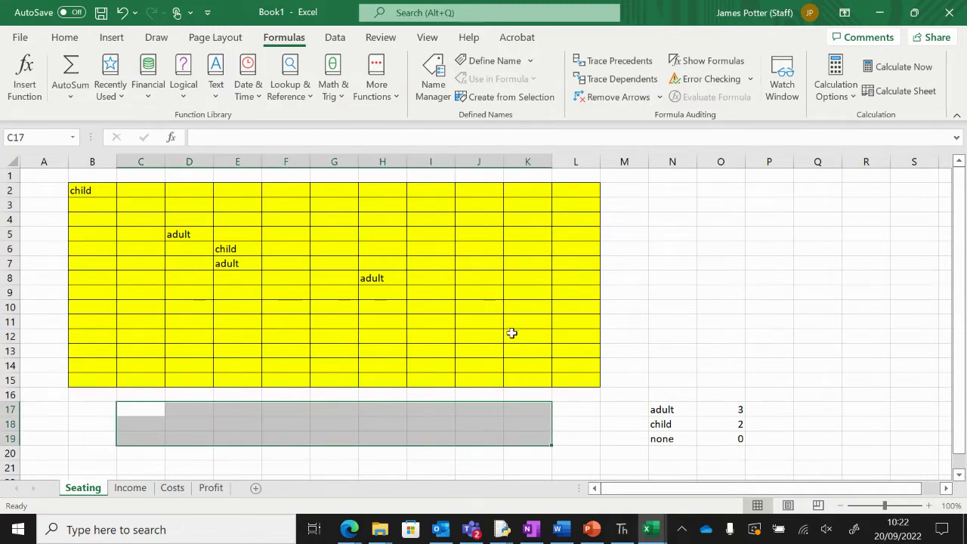
Step: Set seat H5 to adult and seat F6 to child from their dropdowns
{"action": "left_click", "coordinate": [404, 235]}
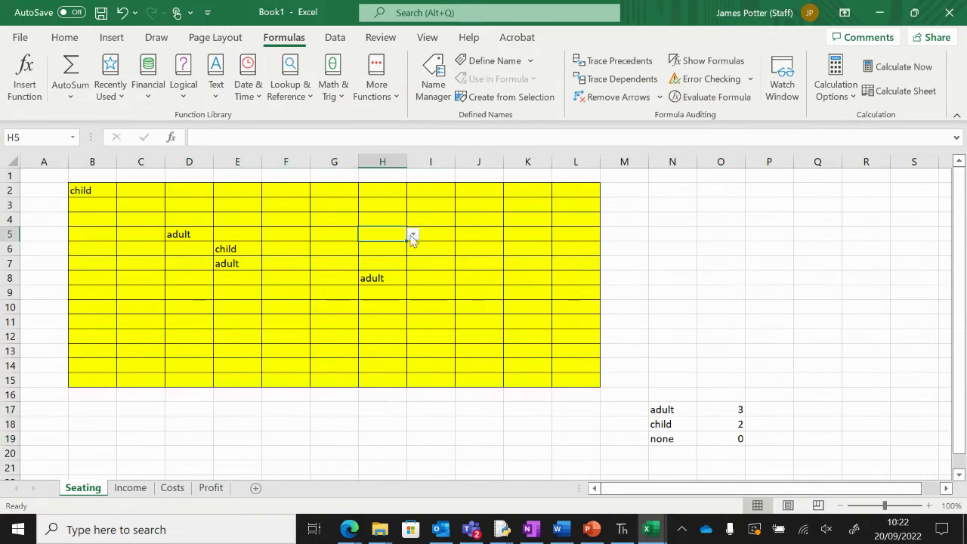
{"action": "left_click", "coordinate": [413, 234]}
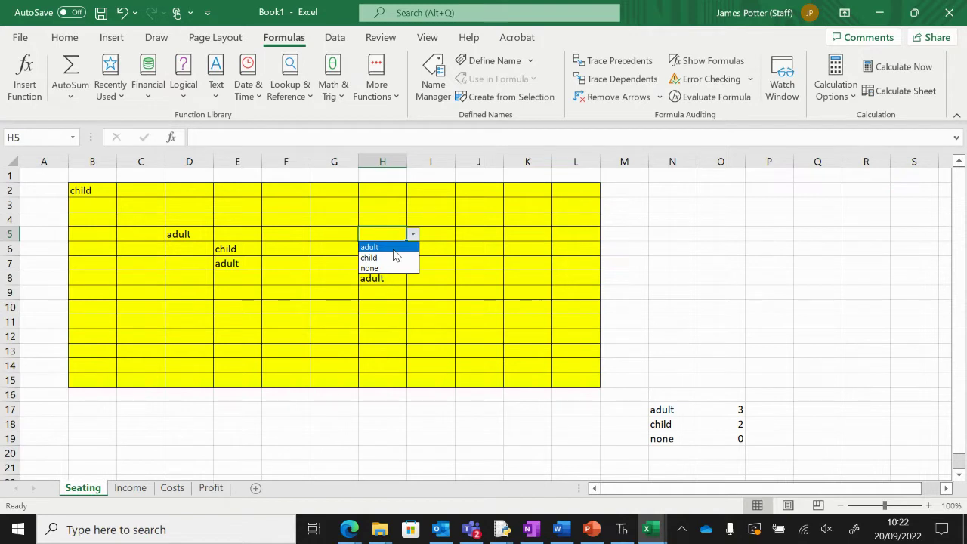
{"action": "left_click", "coordinate": [387, 247]}
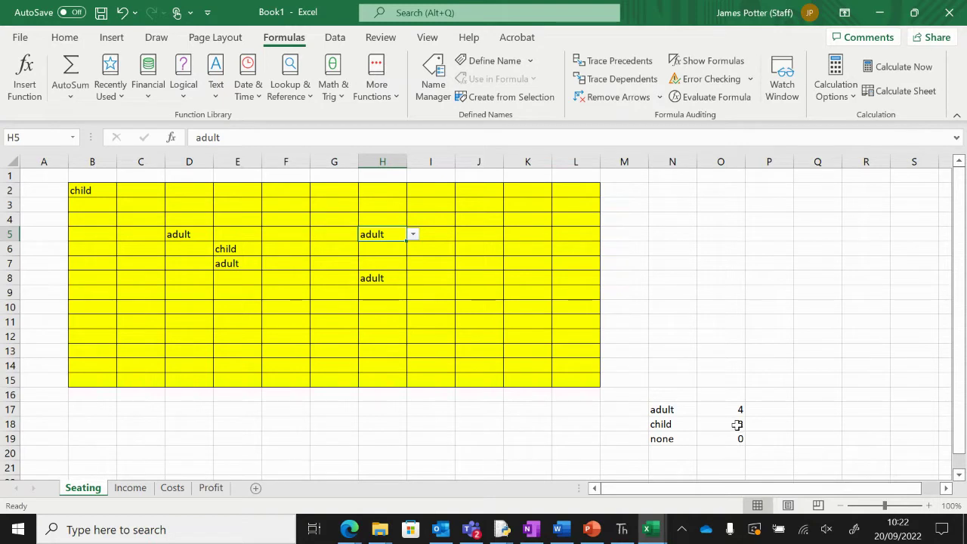
{"action": "left_click", "coordinate": [295, 244]}
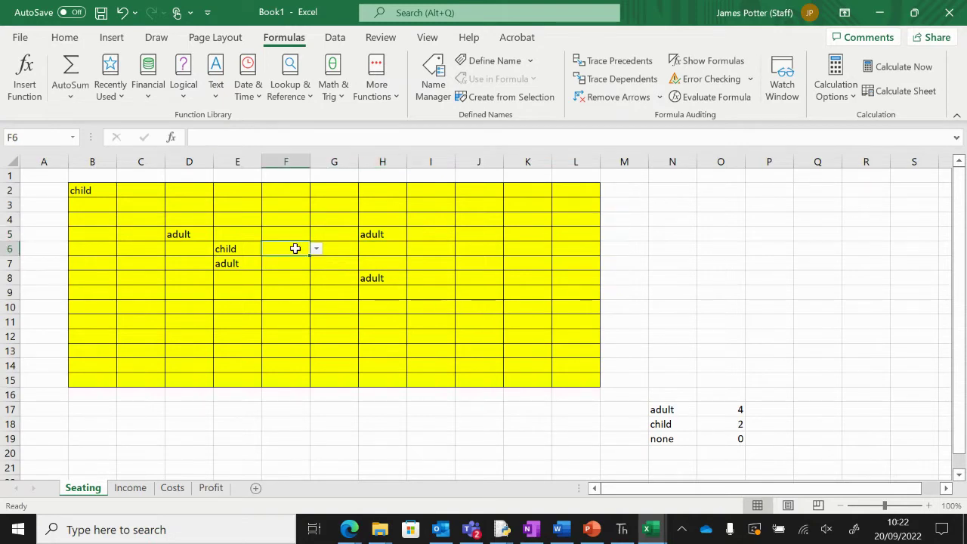
{"action": "left_click", "coordinate": [317, 250]}
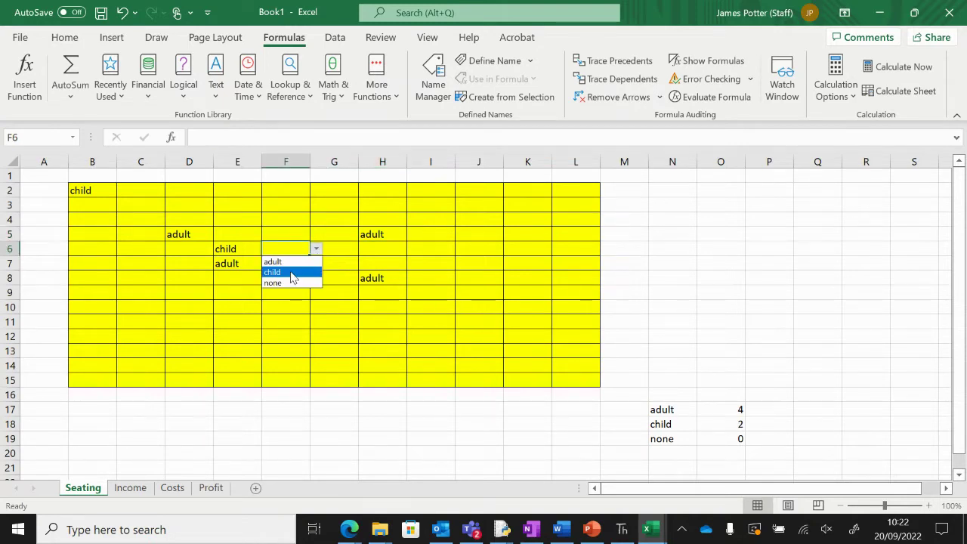
{"action": "key", "text": "Escape"}
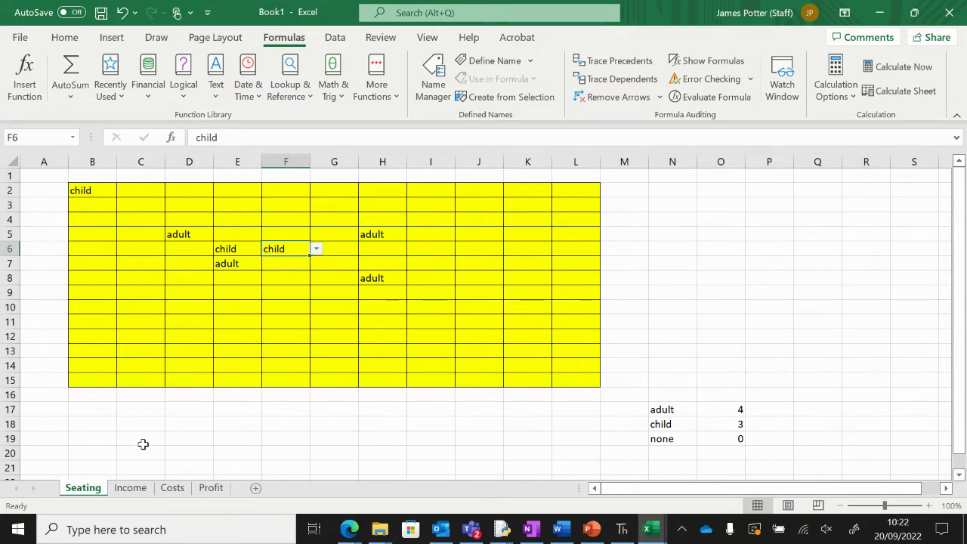
{"action": "left_click", "coordinate": [129, 487]}
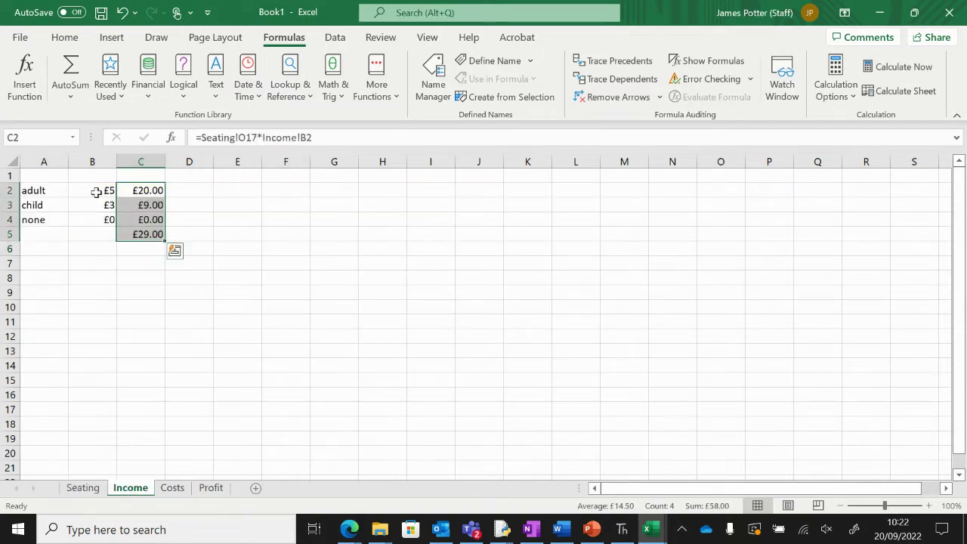
{"action": "left_click", "coordinate": [132, 190]}
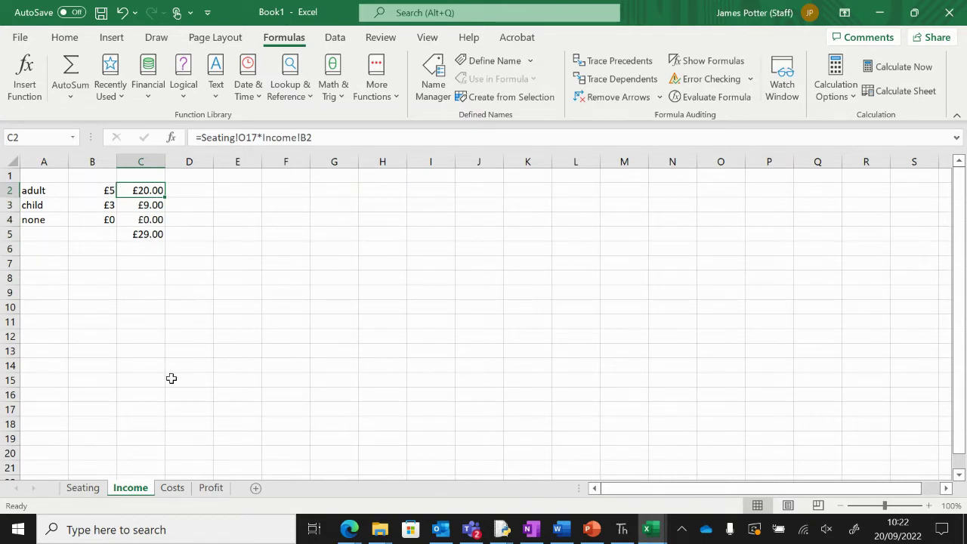
{"action": "left_click", "coordinate": [173, 489]}
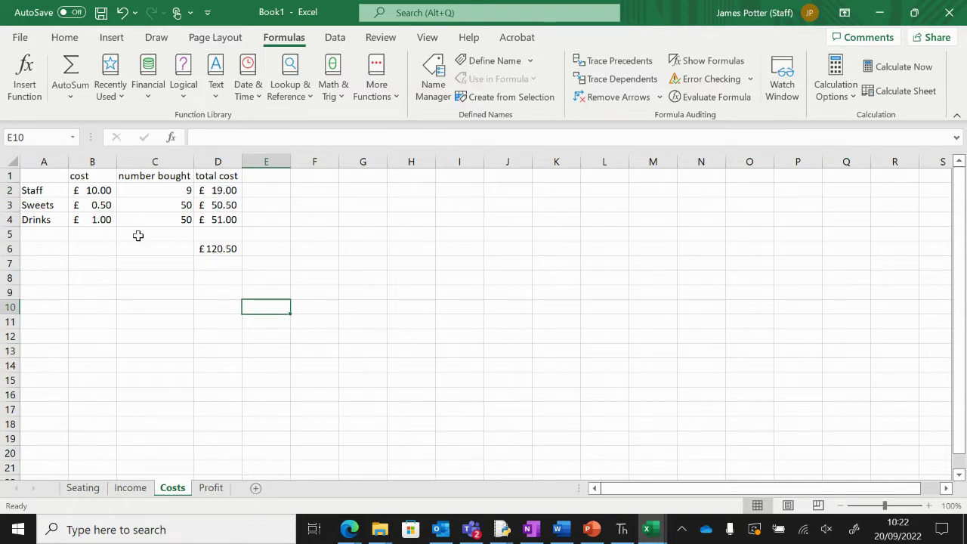
{"action": "left_click", "coordinate": [212, 488]}
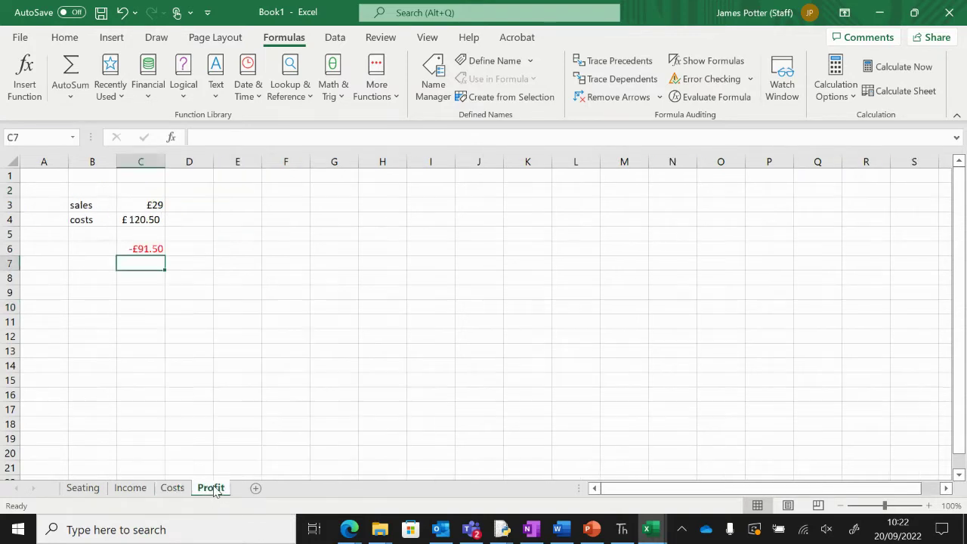
{"action": "left_click", "coordinate": [151, 252]}
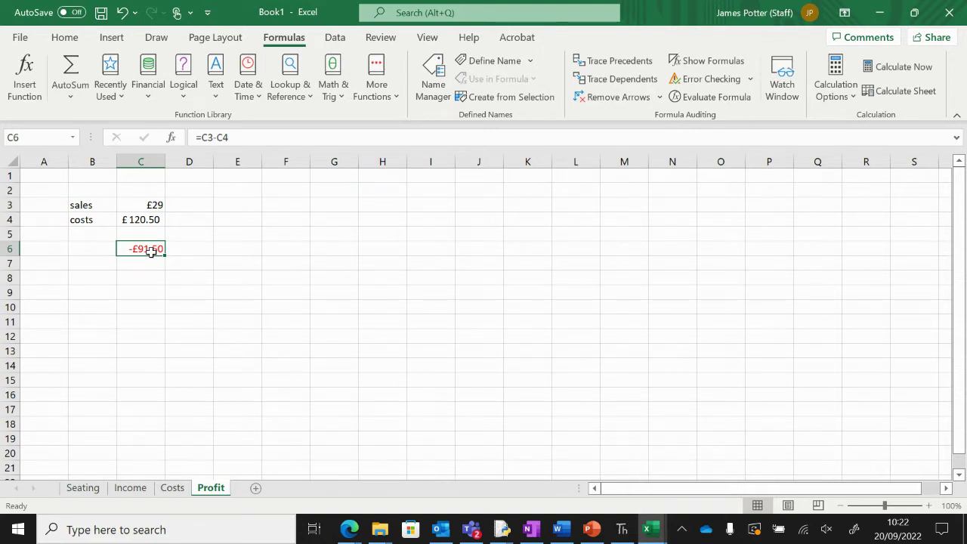
{"action": "left_click", "coordinate": [82, 488]}
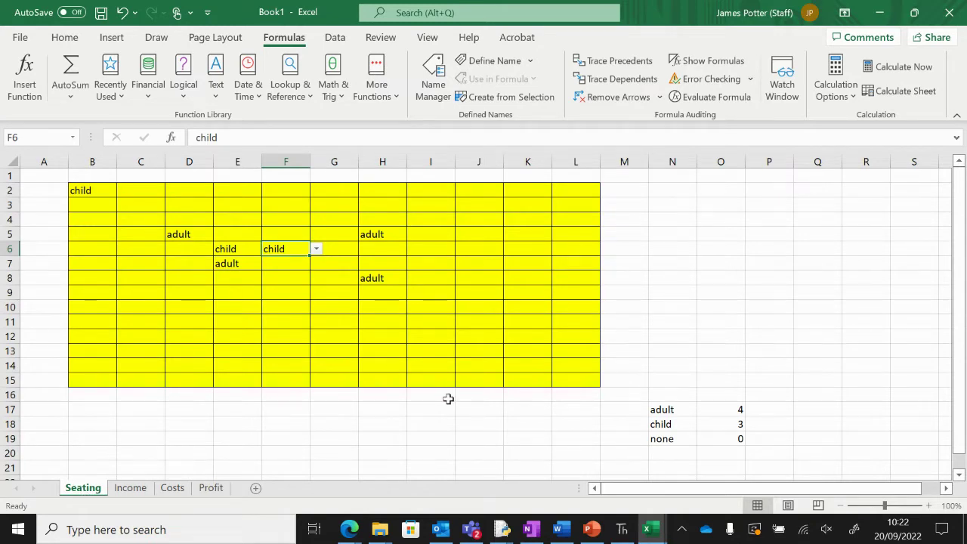
{"action": "left_click", "coordinate": [209, 488]}
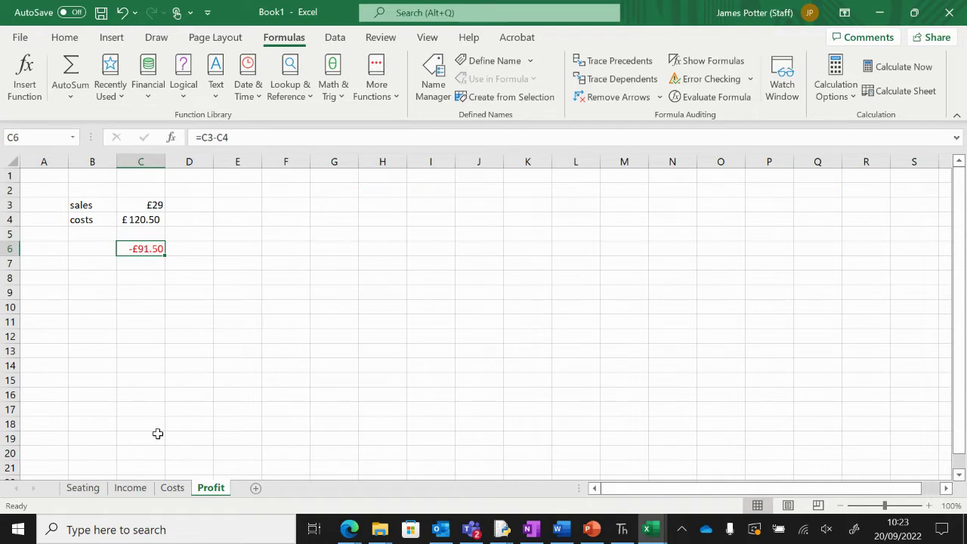
{"action": "left_click", "coordinate": [83, 487]}
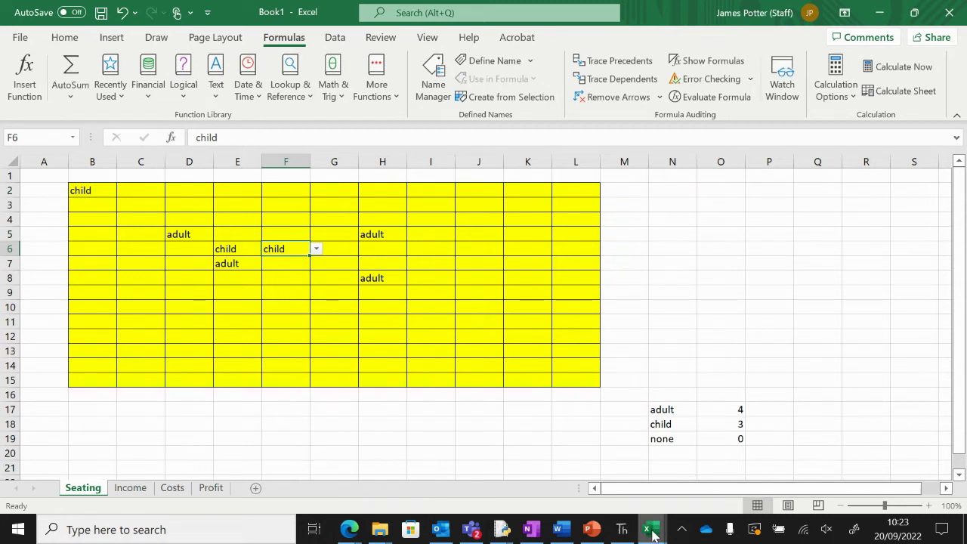
{"action": "mouse_move", "coordinate": [651, 530]}
{"action": "left_click", "coordinate": [727, 472]}
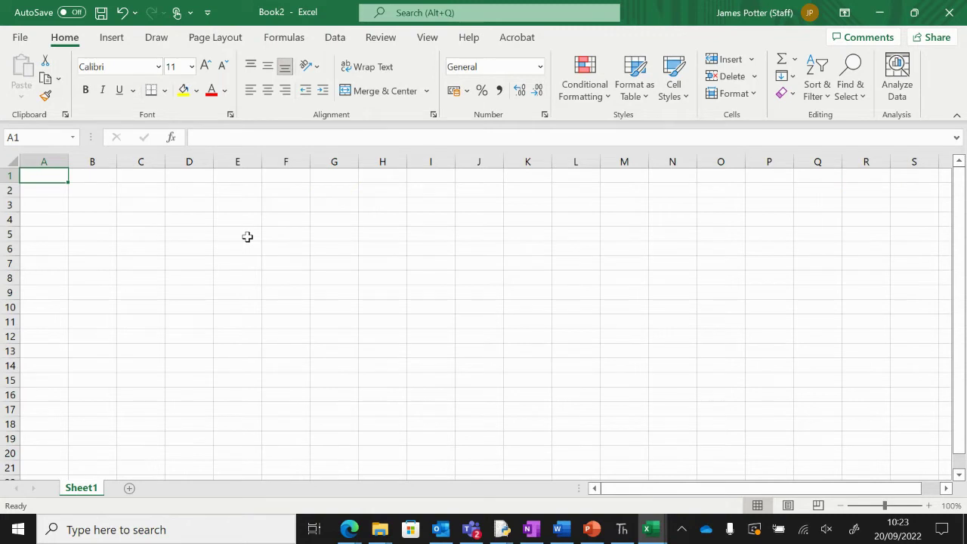
Step: Open and dismiss Windows search for 'exc', then select B2:L16 in Book2
{"action": "key", "text": "super"}
{"action": "type", "text": "exc"}
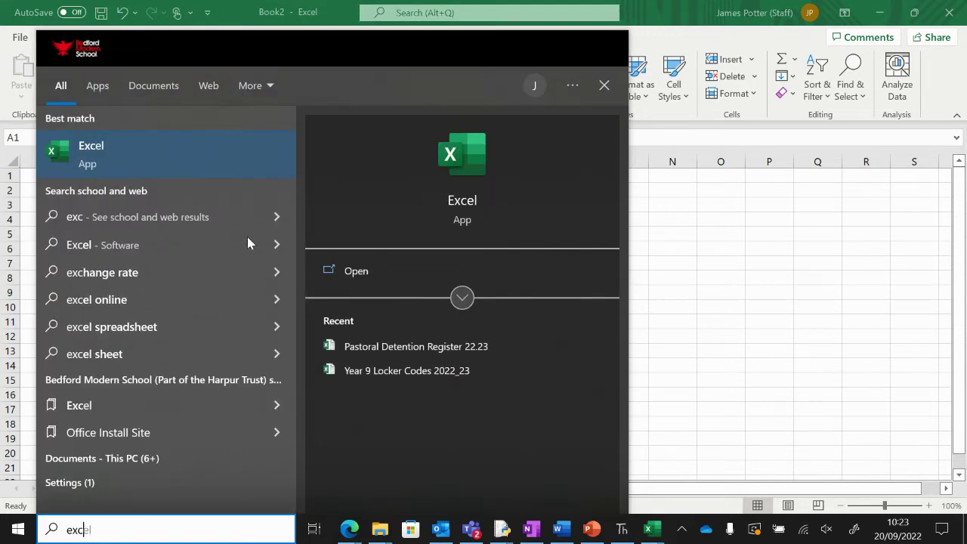
{"action": "key", "text": "Escape"}
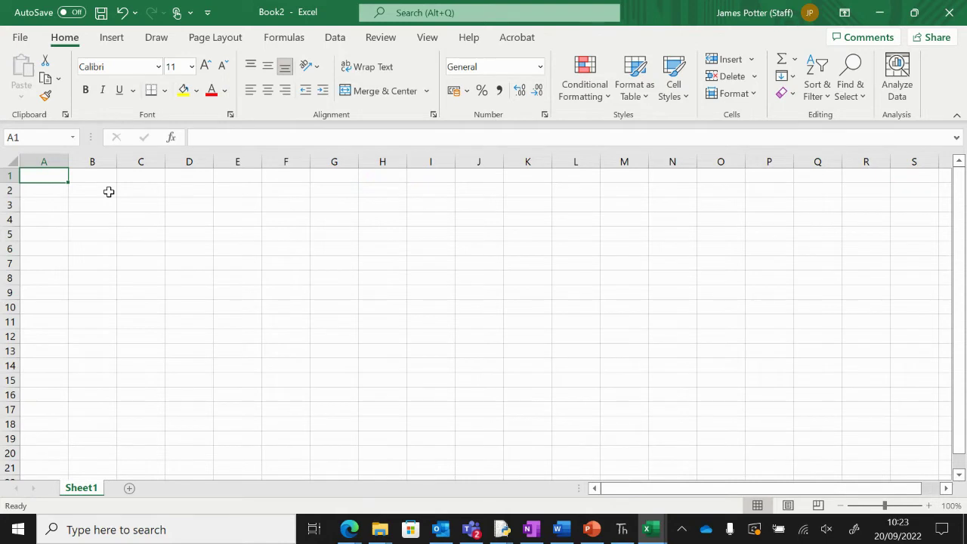
{"action": "left_click_drag", "start_coordinate": [108, 191], "coordinate": [555, 392]}
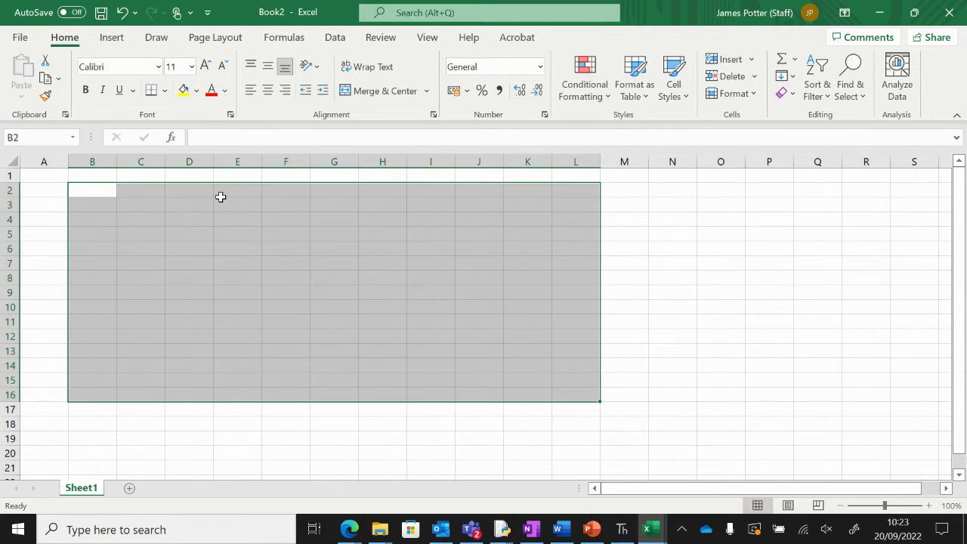
Step: Fill the B2:L16 seating grid yellow and reselect it
{"action": "left_click", "coordinate": [183, 90]}
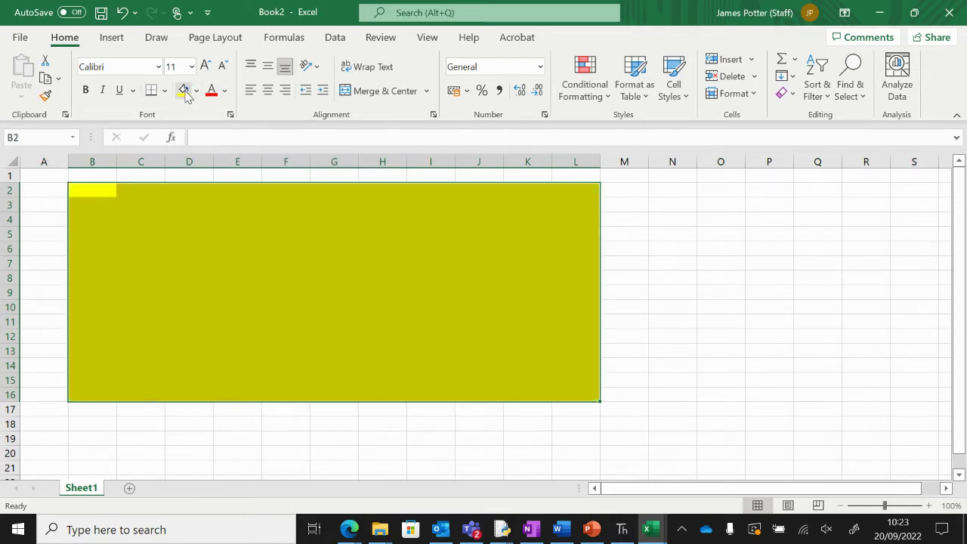
{"action": "left_click", "coordinate": [291, 378]}
{"action": "left_click_drag", "start_coordinate": [92, 193], "coordinate": [574, 400]}
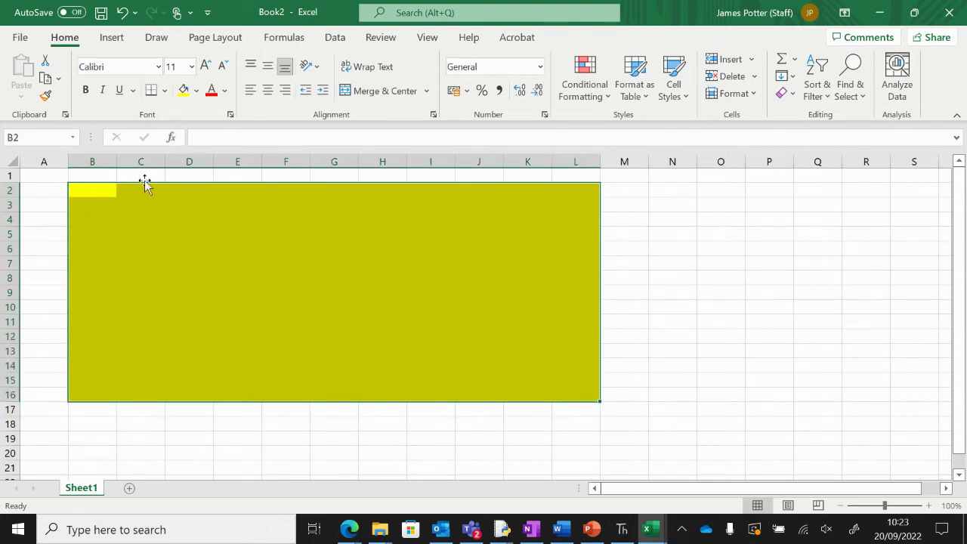
Step: Apply All Borders to the yellow grid, then select the cells below it
{"action": "left_click", "coordinate": [163, 90]}
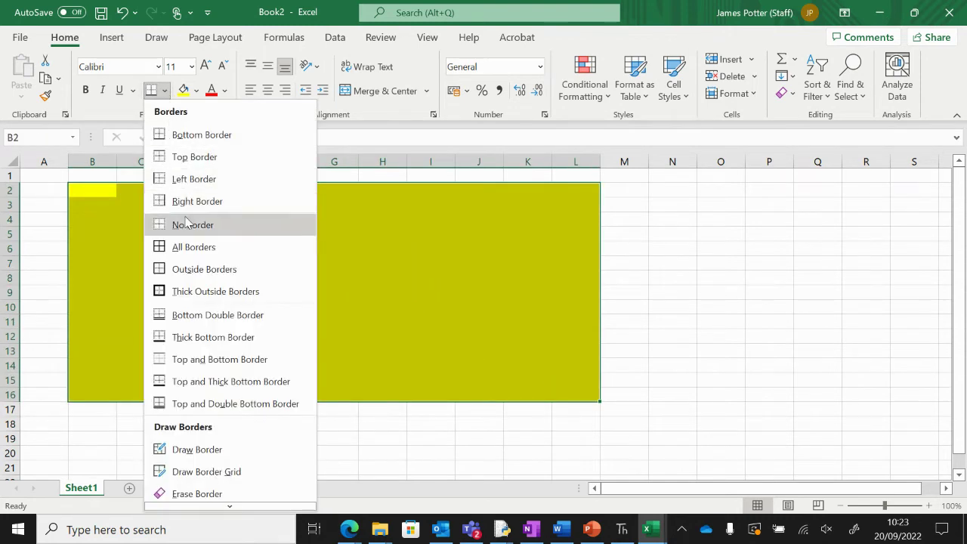
{"action": "left_click", "coordinate": [189, 247]}
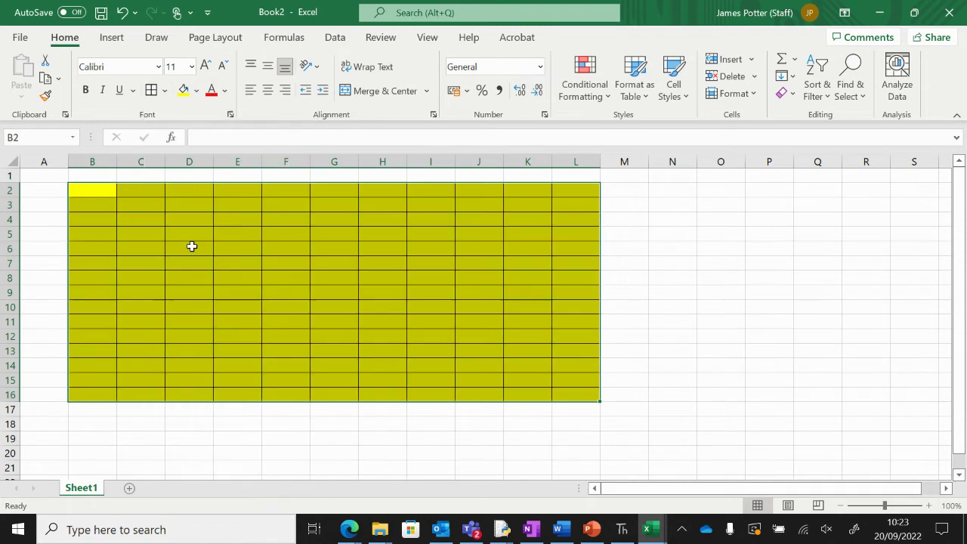
{"action": "left_click", "coordinate": [238, 280]}
{"action": "left_click_drag", "start_coordinate": [149, 419], "coordinate": [509, 449]}
Step: Fill C18:K20 red with borders on every cell to form the stage
{"action": "left_click", "coordinate": [196, 91]}
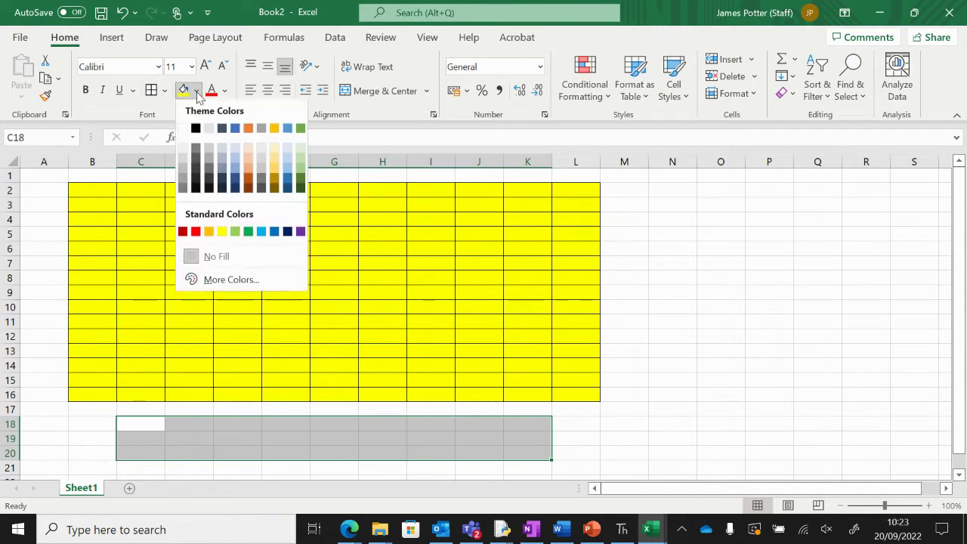
{"action": "left_click", "coordinate": [196, 231]}
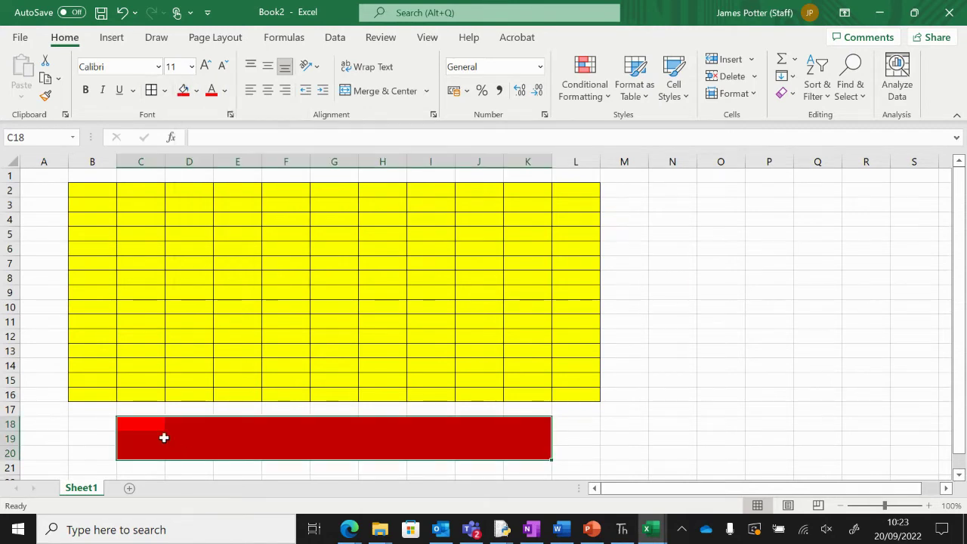
{"action": "left_click", "coordinate": [153, 90]}
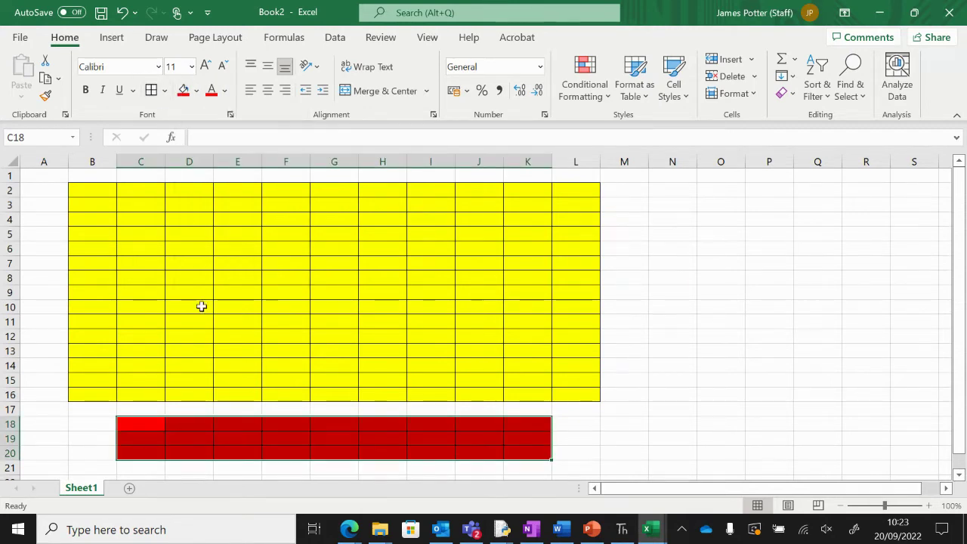
{"action": "left_click", "coordinate": [611, 457]}
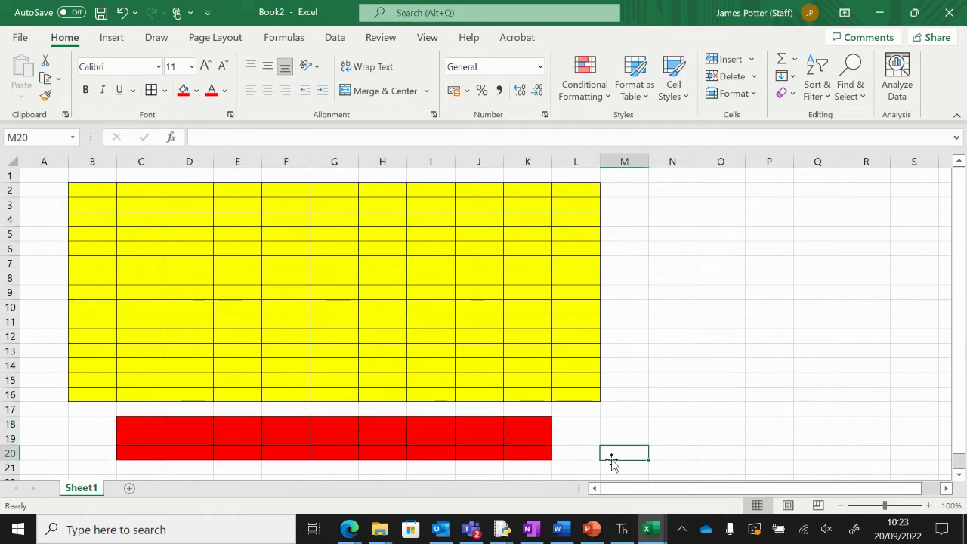
Step: Enter adult, child and none in N15, N16 and N17, then select grid B2:L16
{"action": "left_click", "coordinate": [682, 382]}
{"action": "type", "text": "adult"}
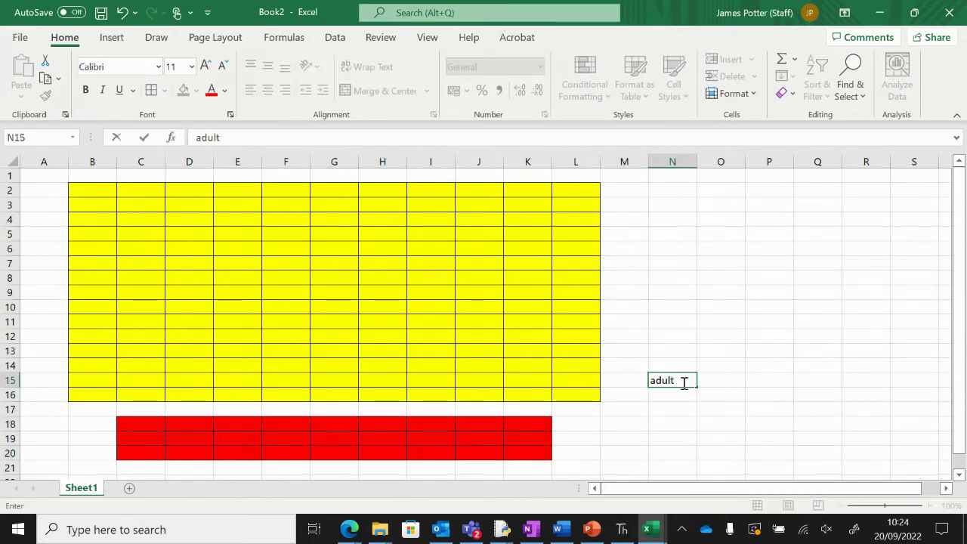
{"action": "left_click", "coordinate": [681, 395]}
{"action": "type", "text": "child"}
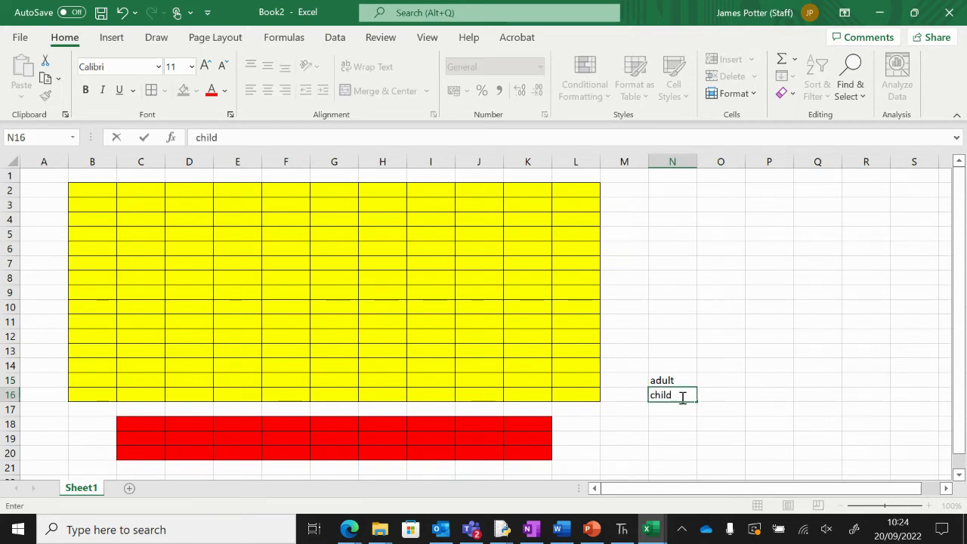
{"action": "left_click", "coordinate": [680, 406]}
{"action": "type", "text": "none"}
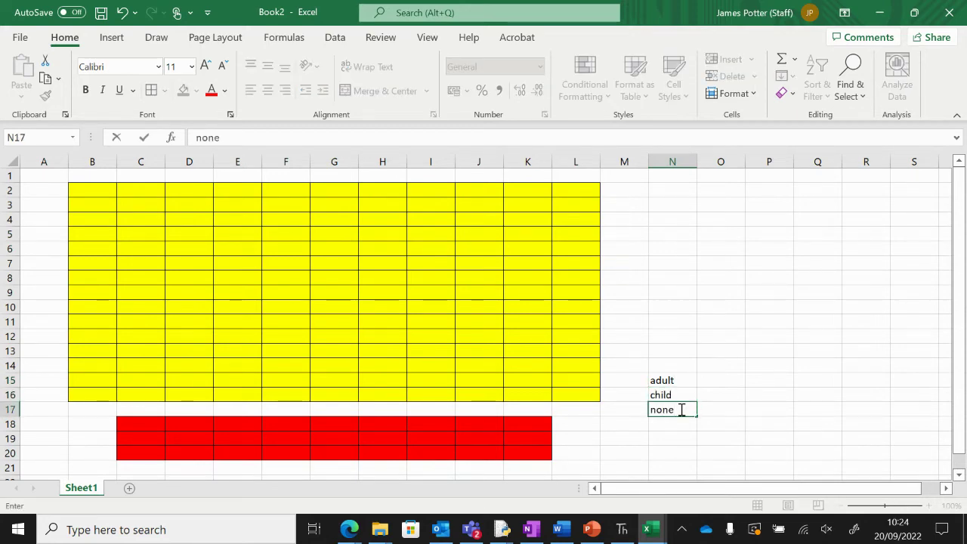
{"action": "left_click", "coordinate": [716, 381]}
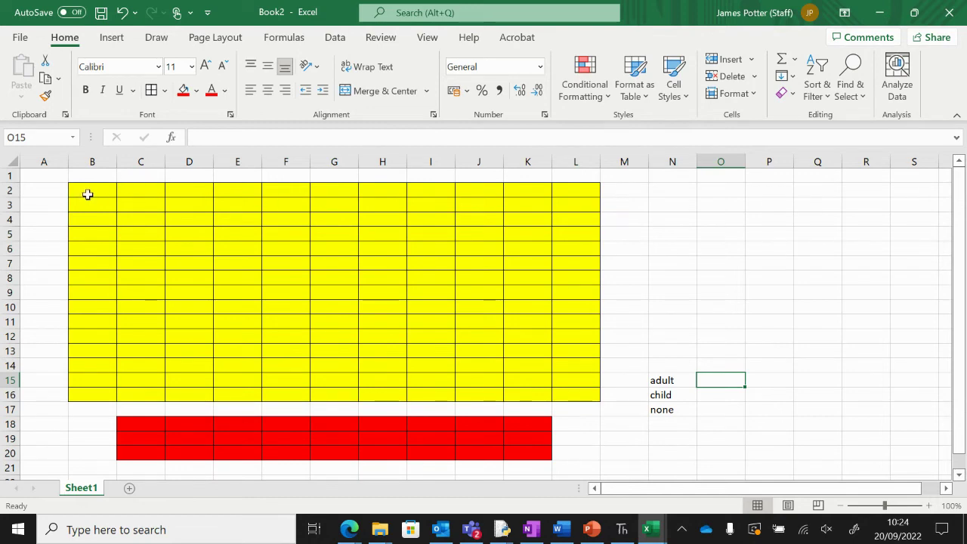
{"action": "left_click_drag", "start_coordinate": [88, 194], "coordinate": [563, 392]}
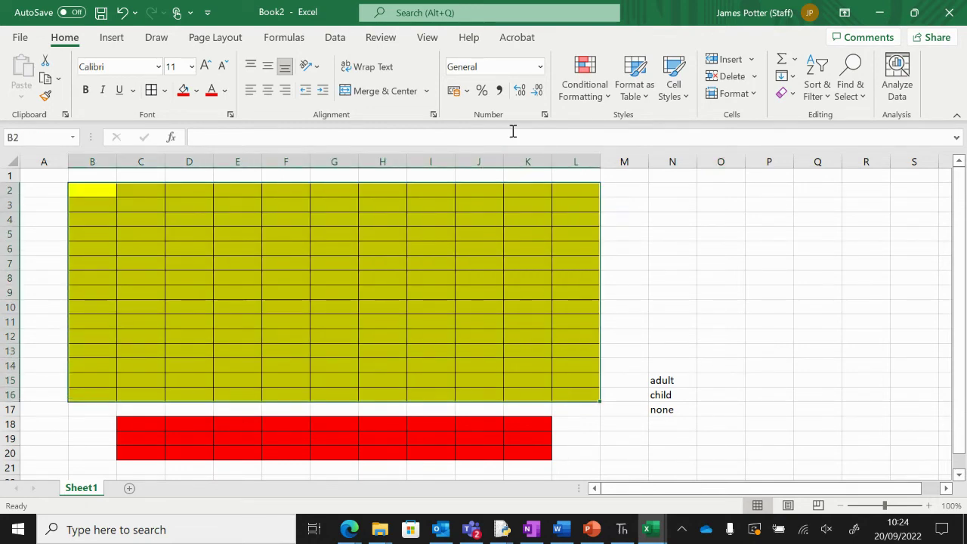
Step: Open Data Validation via search and set a List rule sourced from =$N$15:$N$17
{"action": "left_click", "coordinate": [461, 13]}
{"action": "type", "text": "valid"}
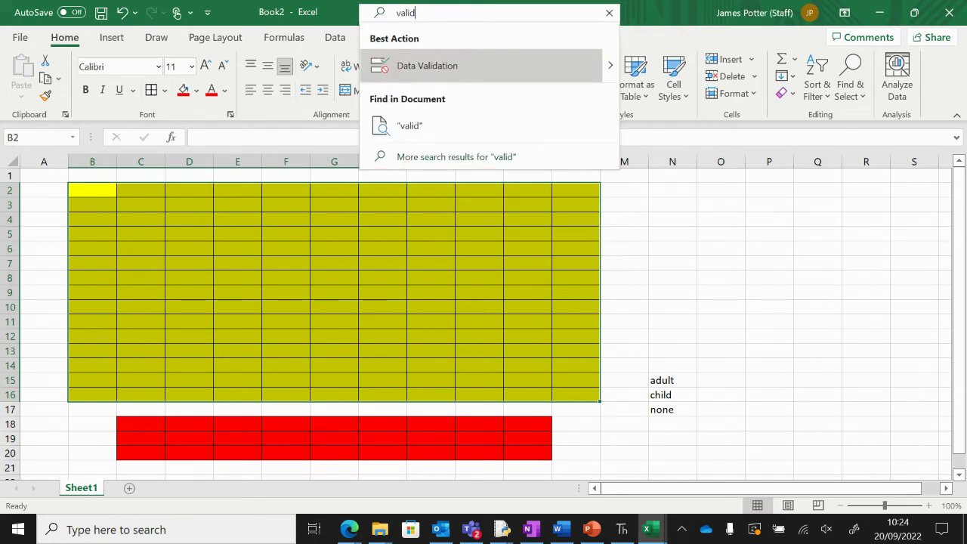
{"action": "type", "text": "ation"}
{"action": "key", "text": "Return"}
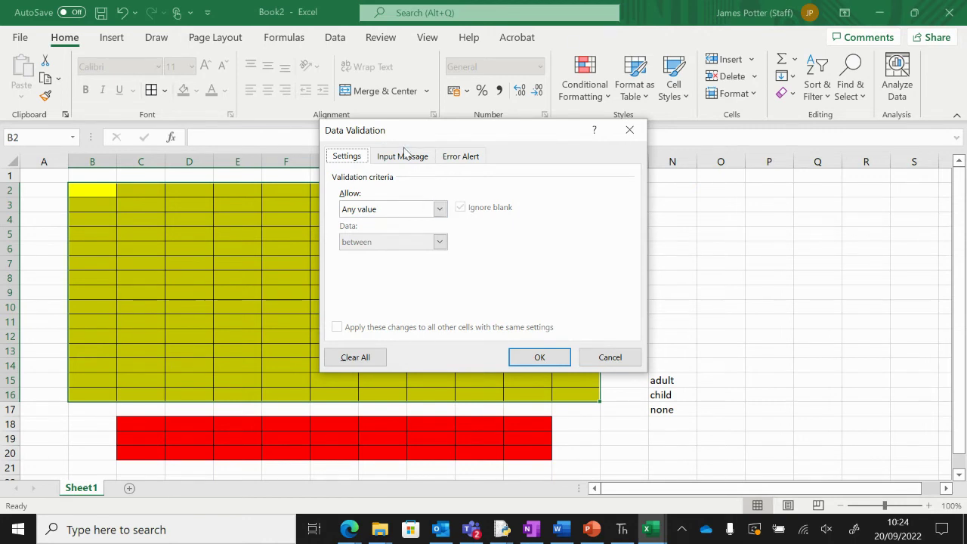
{"action": "left_click", "coordinate": [440, 209]}
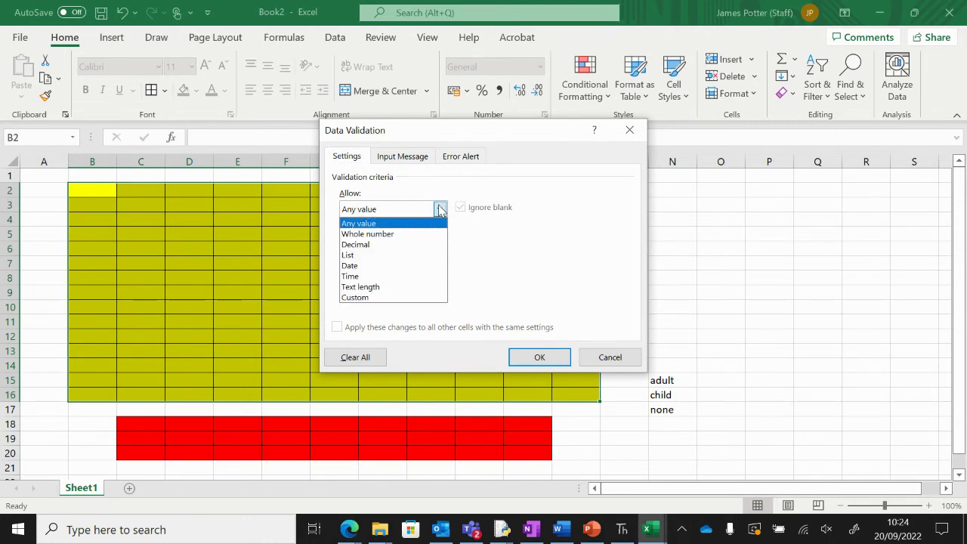
{"action": "left_click", "coordinate": [414, 255]}
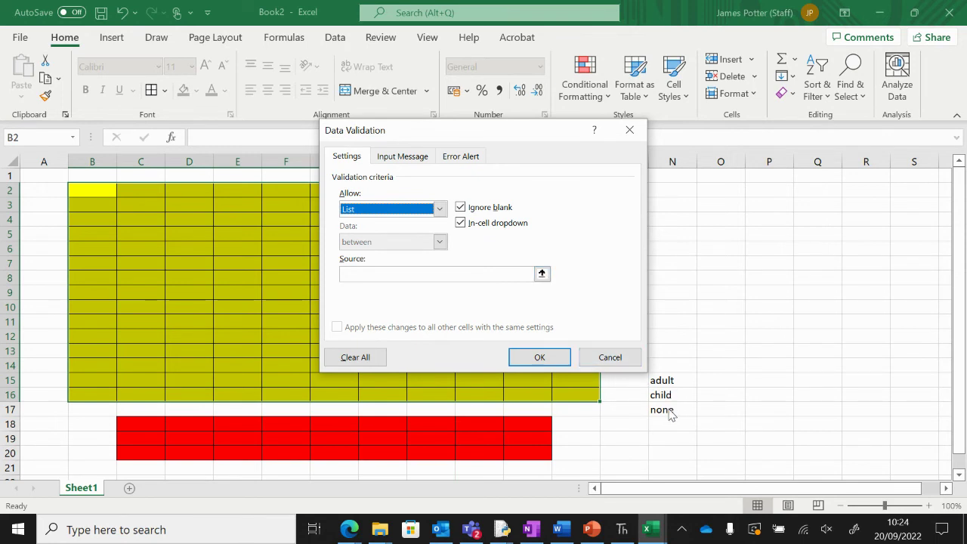
{"action": "left_click", "coordinate": [542, 276]}
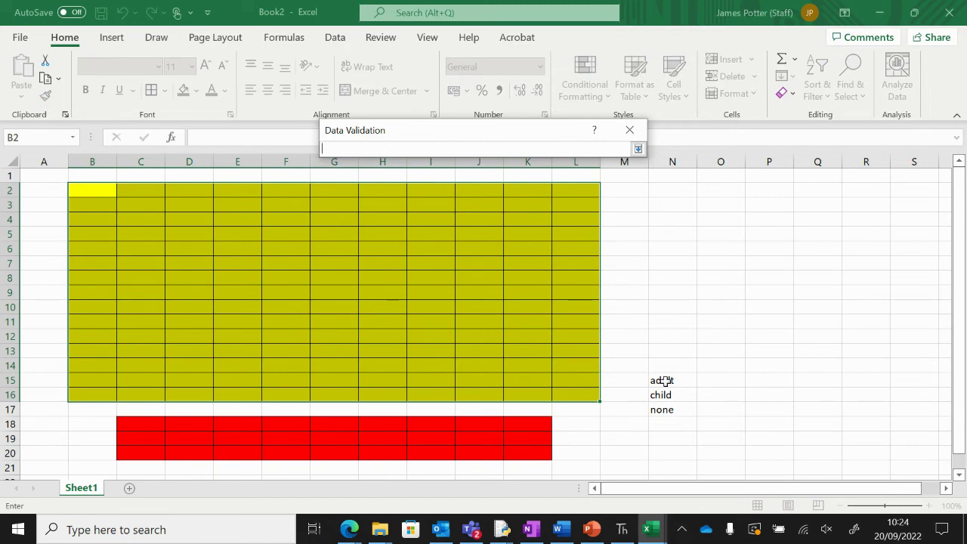
{"action": "left_click_drag", "start_coordinate": [666, 382], "coordinate": [665, 404]}
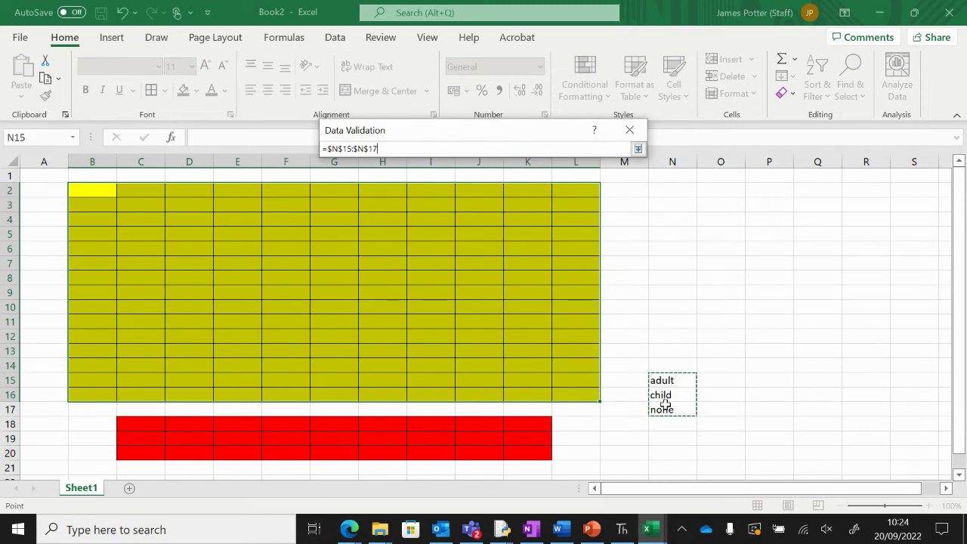
{"action": "key", "text": "Return"}
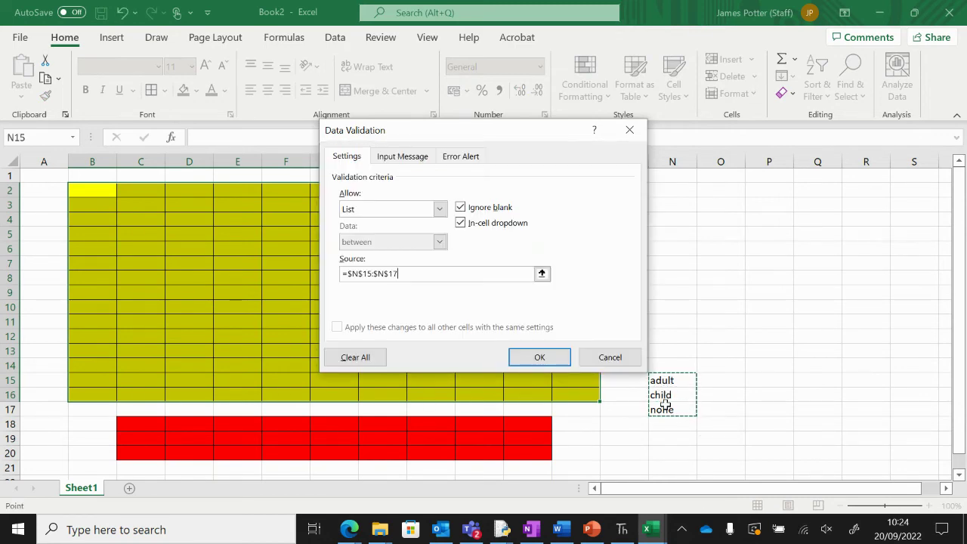
Step: Apply the list validation, then set D4 to child and D5 to adult
{"action": "left_click", "coordinate": [539, 357]}
{"action": "left_click", "coordinate": [251, 232]}
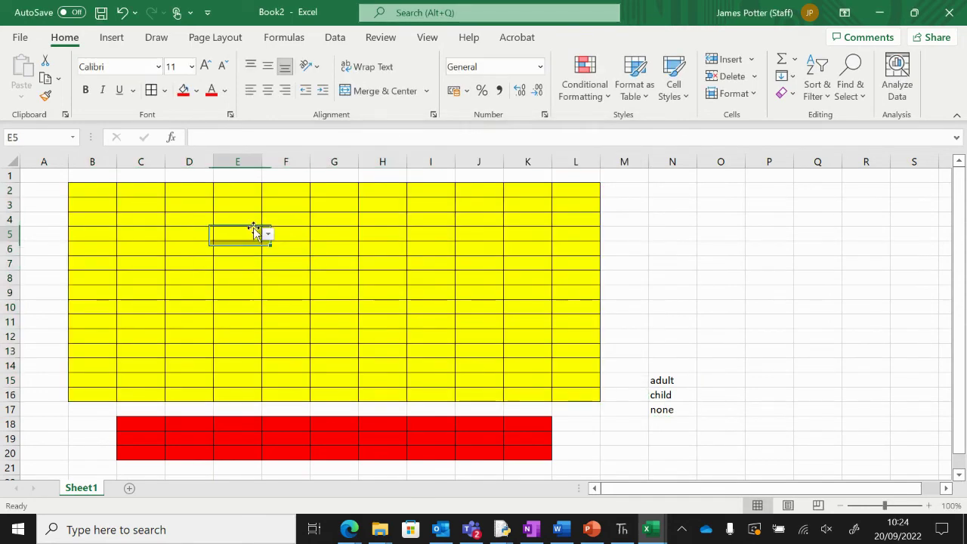
{"action": "left_click", "coordinate": [199, 217]}
{"action": "left_click", "coordinate": [219, 220]}
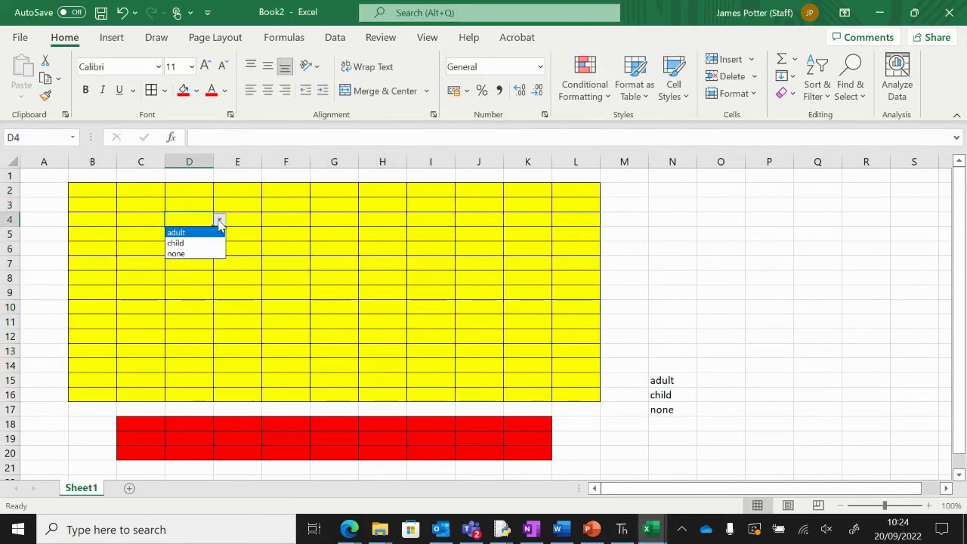
{"action": "left_click", "coordinate": [213, 242]}
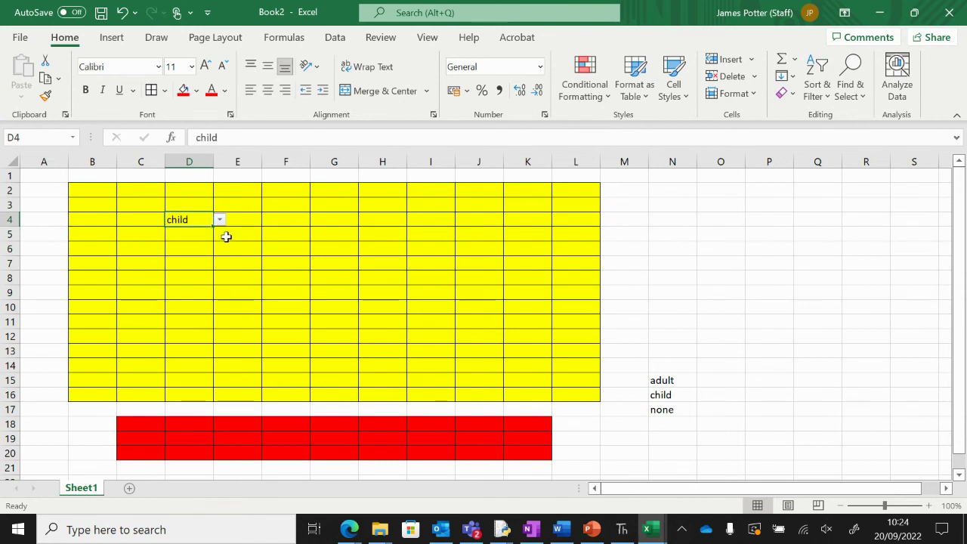
{"action": "left_click", "coordinate": [198, 237]}
{"action": "left_click", "coordinate": [219, 234]}
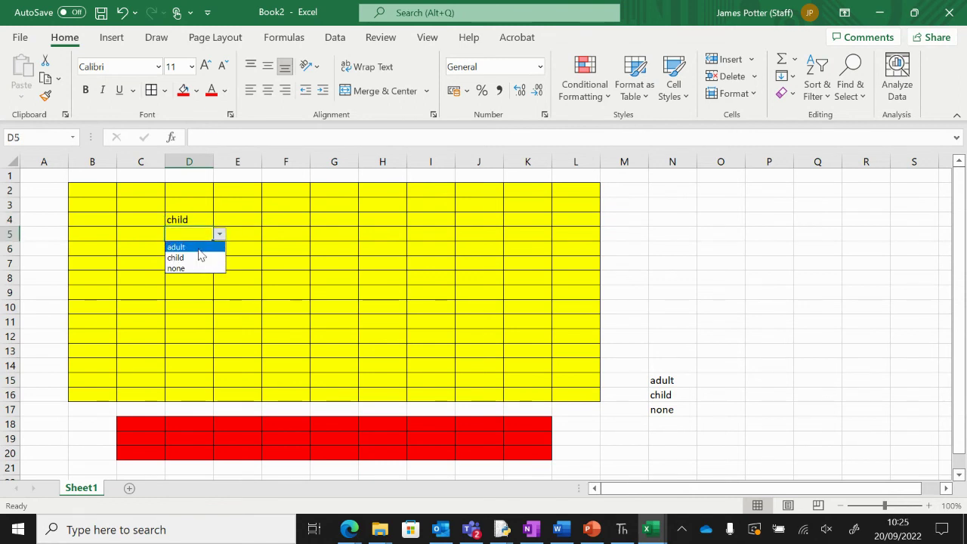
{"action": "left_click", "coordinate": [196, 244]}
Step: Set G5 to adult and I7, H10 and F9 to child
{"action": "left_click", "coordinate": [345, 235]}
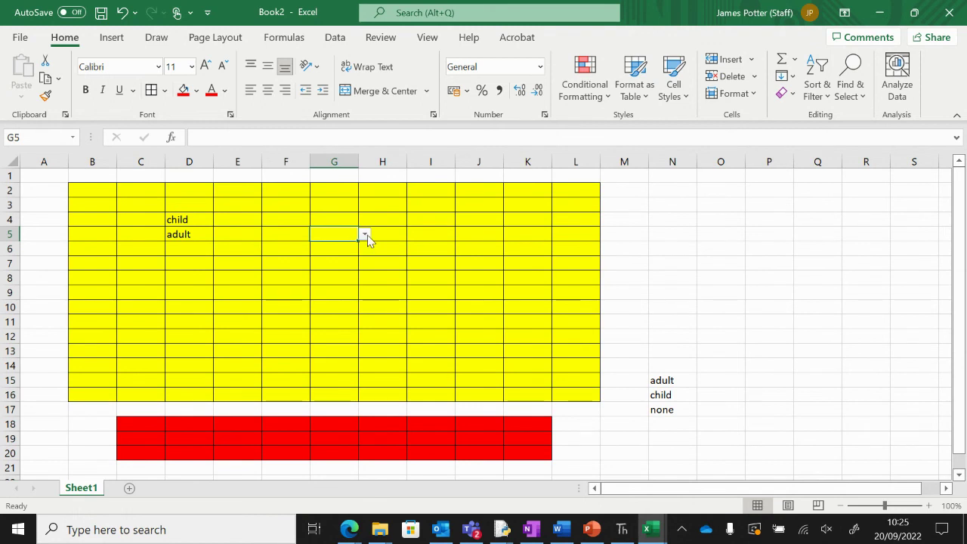
{"action": "left_click", "coordinate": [366, 236]}
{"action": "left_click", "coordinate": [350, 247]}
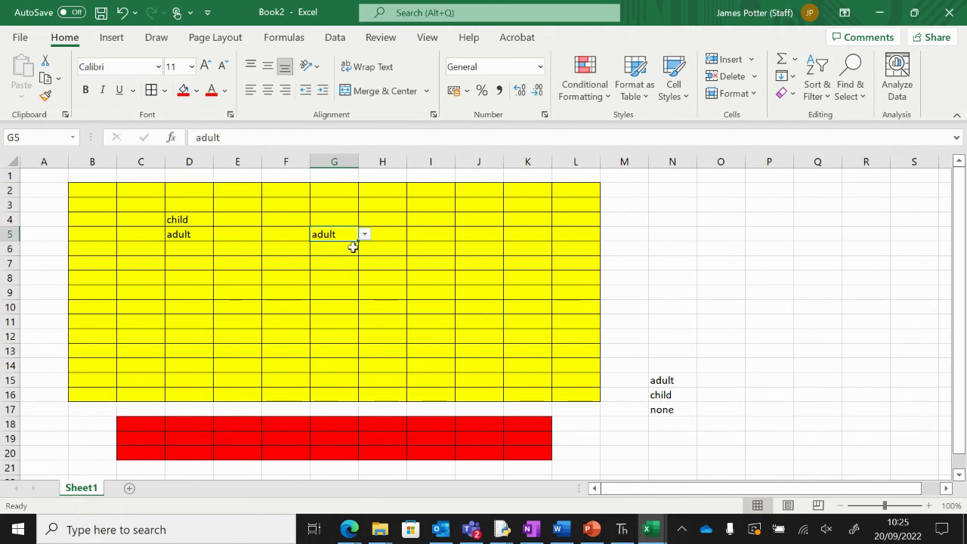
{"action": "left_click", "coordinate": [435, 263]}
{"action": "left_click", "coordinate": [461, 264]}
{"action": "left_click", "coordinate": [459, 283]}
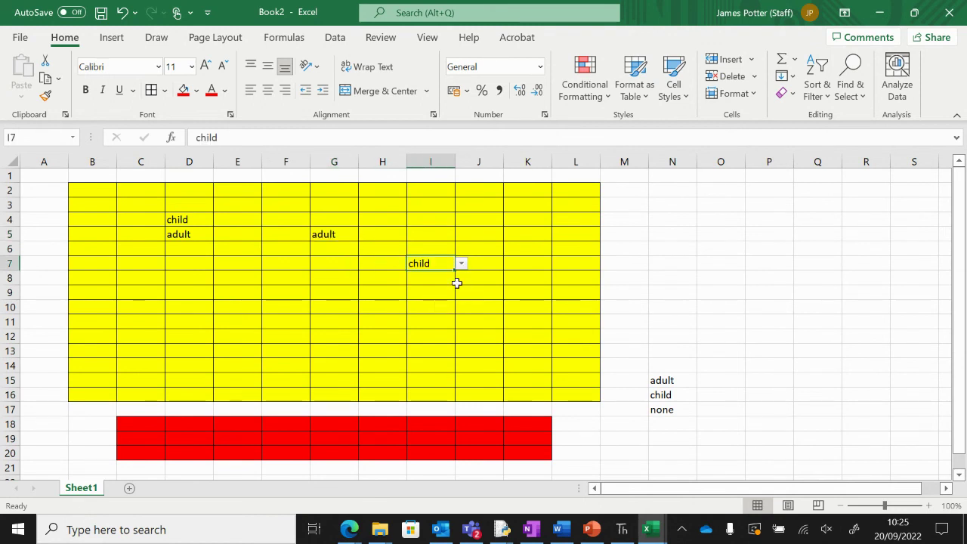
{"action": "left_click", "coordinate": [386, 305]}
{"action": "left_click", "coordinate": [413, 307]}
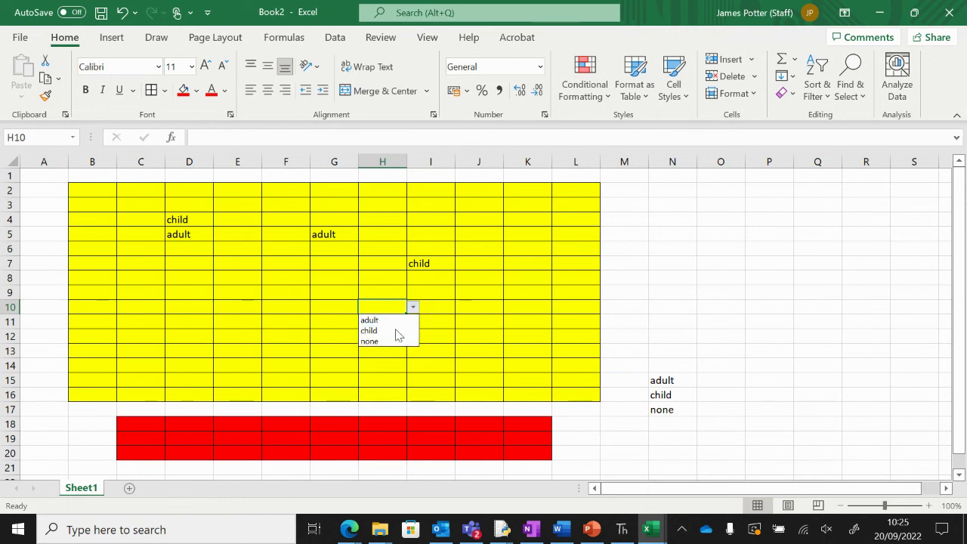
{"action": "left_click", "coordinate": [392, 330]}
{"action": "left_click", "coordinate": [300, 290]}
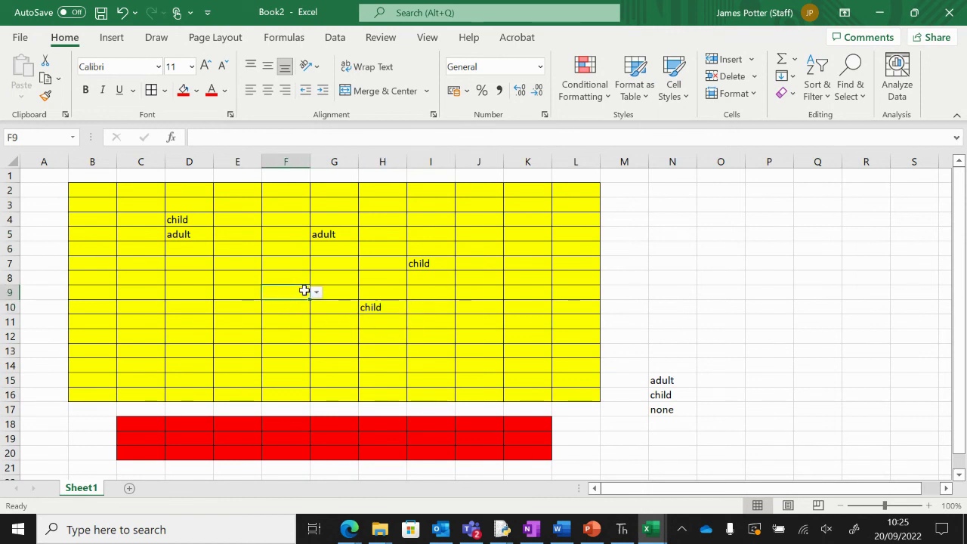
{"action": "left_click", "coordinate": [316, 293]}
{"action": "left_click", "coordinate": [300, 317]}
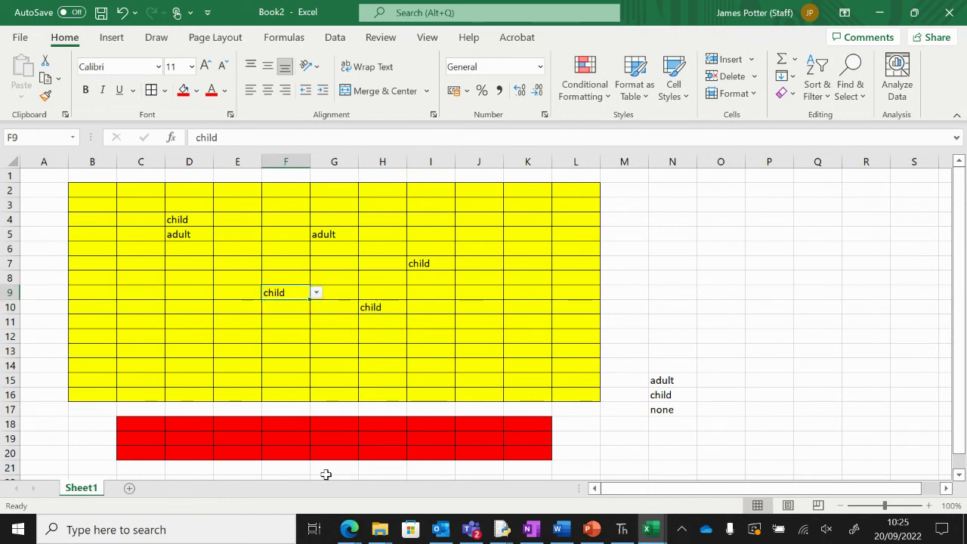